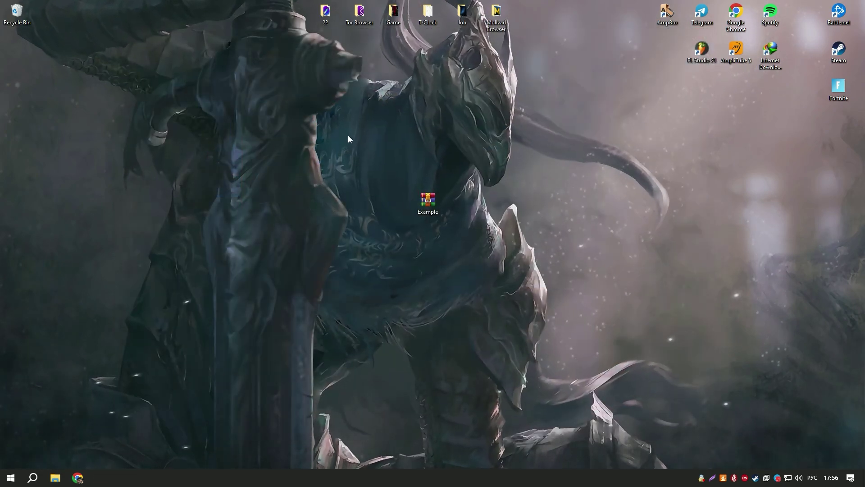
Extract the Example folder from password-protected Example.rar to the desktop and place it beside the archive.
mouse_move(349, 135)
mouse_down()
mouse_move(523, 291)
mouse_move(350, 132)
mouse_up()
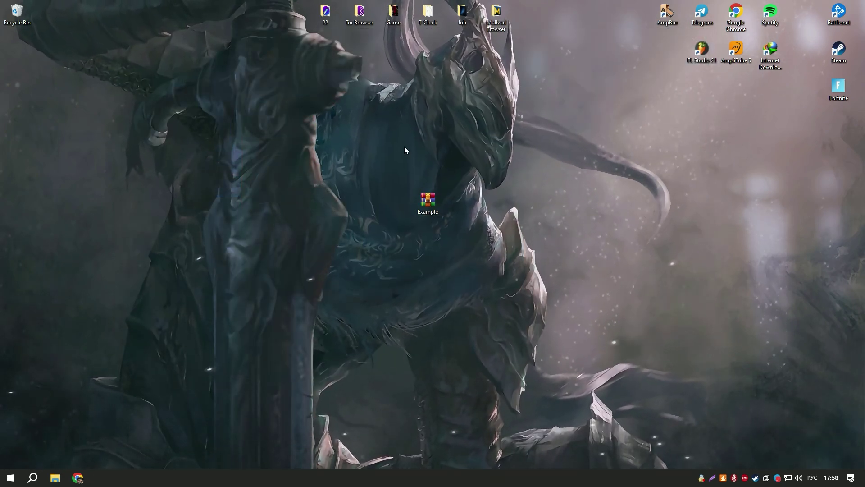
double_click(427, 199)
drag(389, 220, 338, 215)
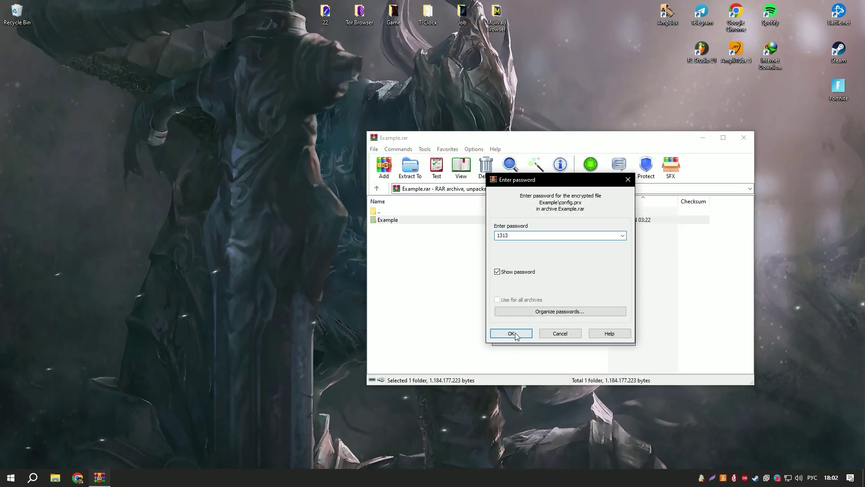
click(511, 332)
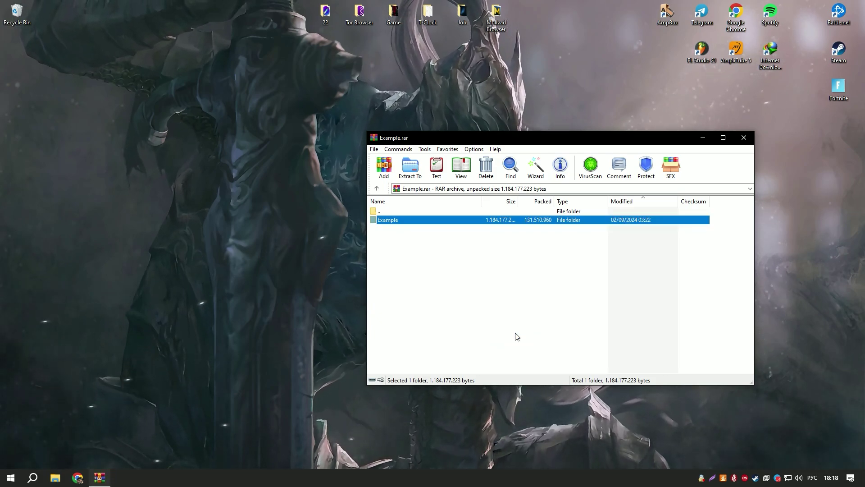
click(742, 138)
drag(324, 202, 398, 205)
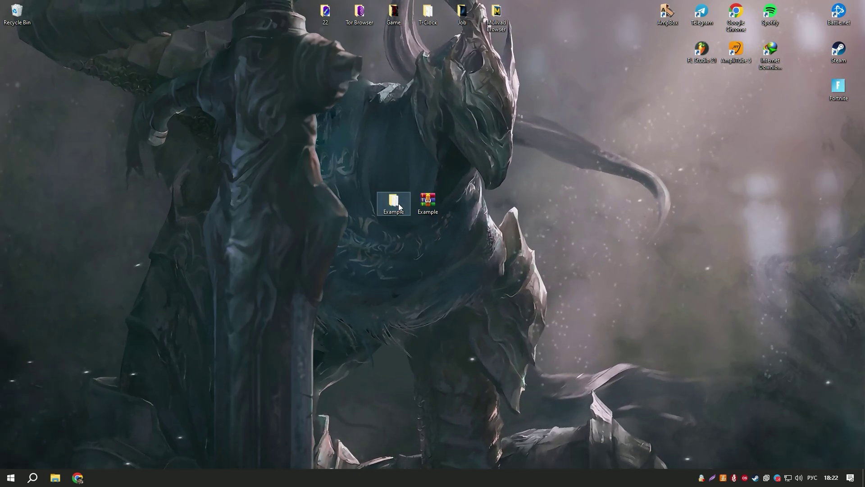
Open the extracted Example folder and set the Grid Editor articulation to Index Finger.
double_click(393, 203)
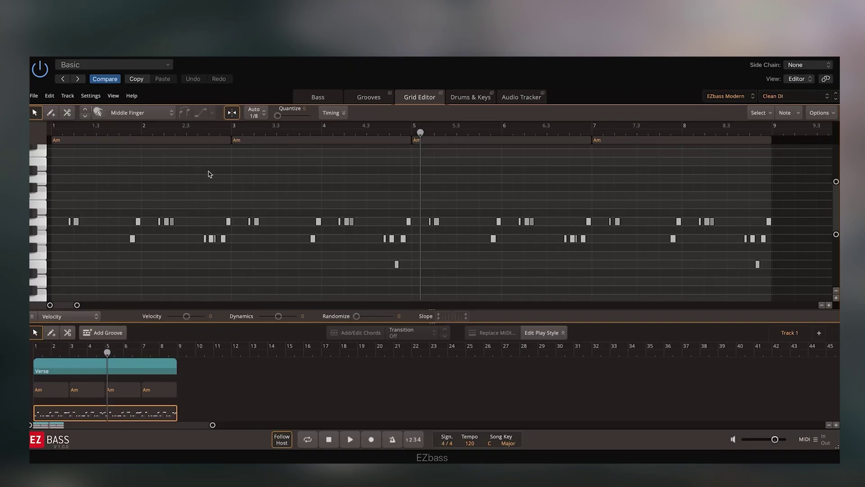
click(126, 114)
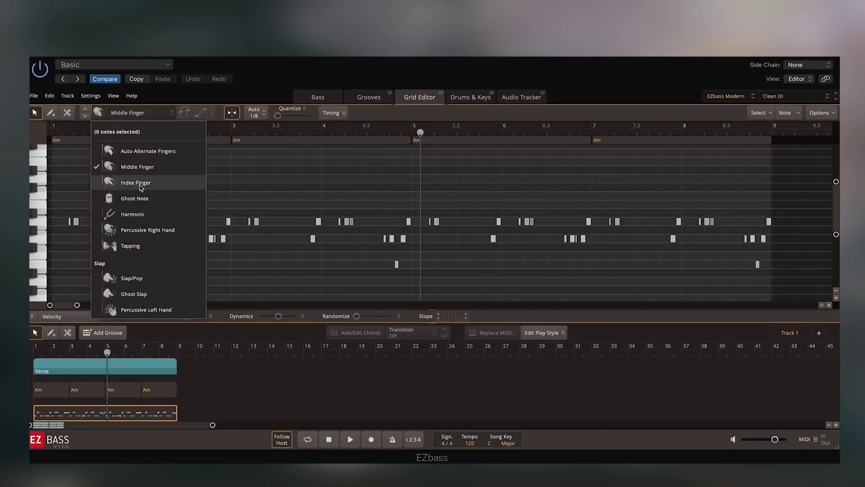
click(141, 189)
click(137, 115)
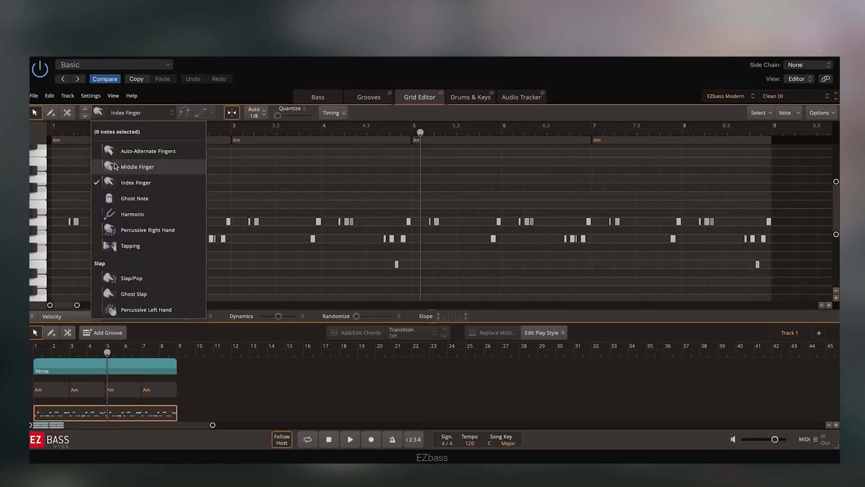
click(258, 203)
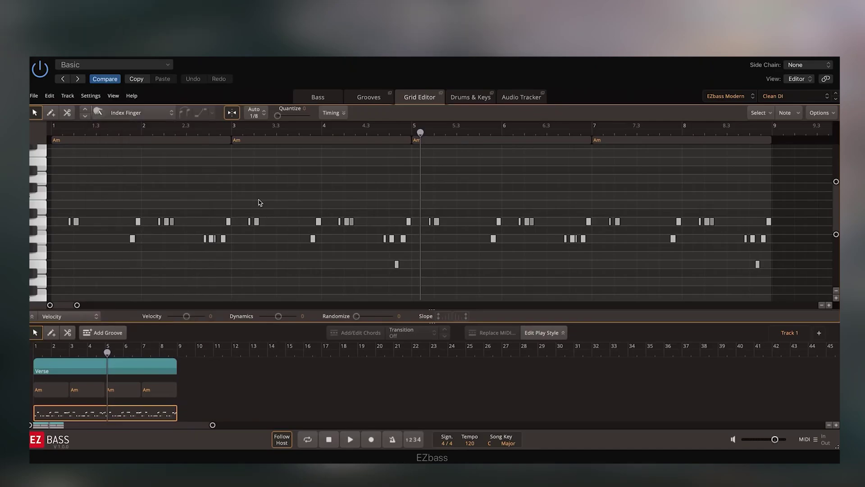